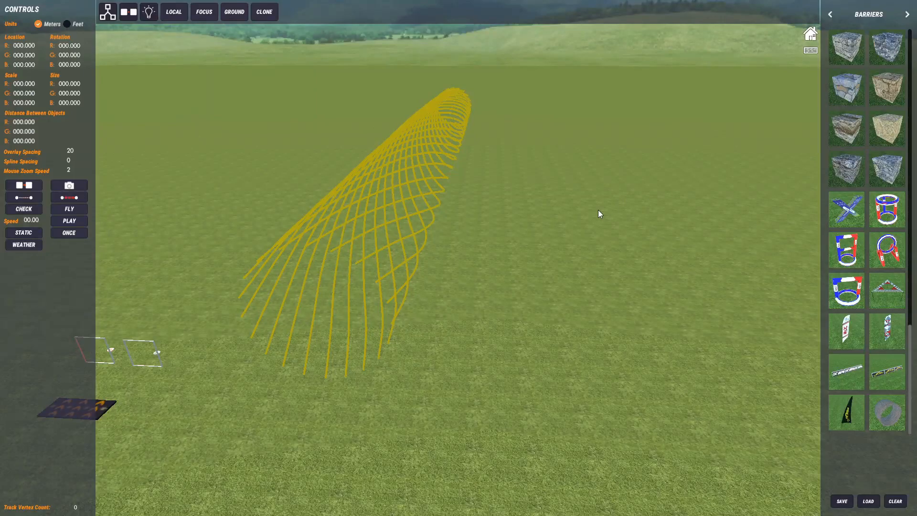
Step: Place a concrete tube on the grass near the existing spiral, flatten its height to about 0.57 m, and snap it to the ground
left_click_drag(888, 415, 465, 398)
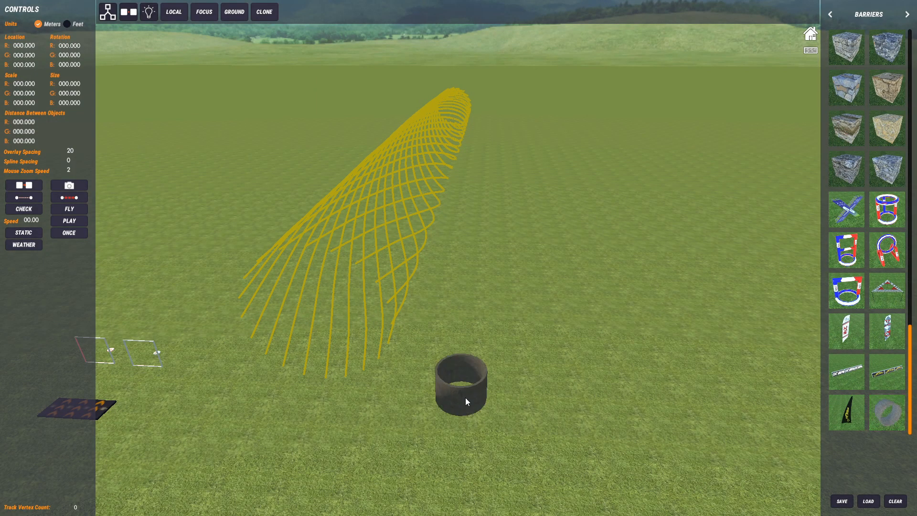
scroll(487, 377, "up", 3)
left_click(474, 413)
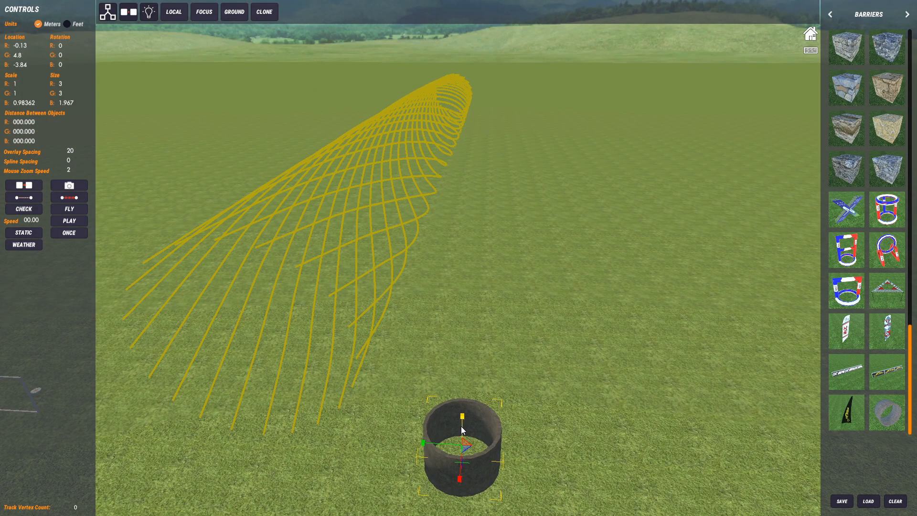
left_click_drag(462, 428, 471, 369)
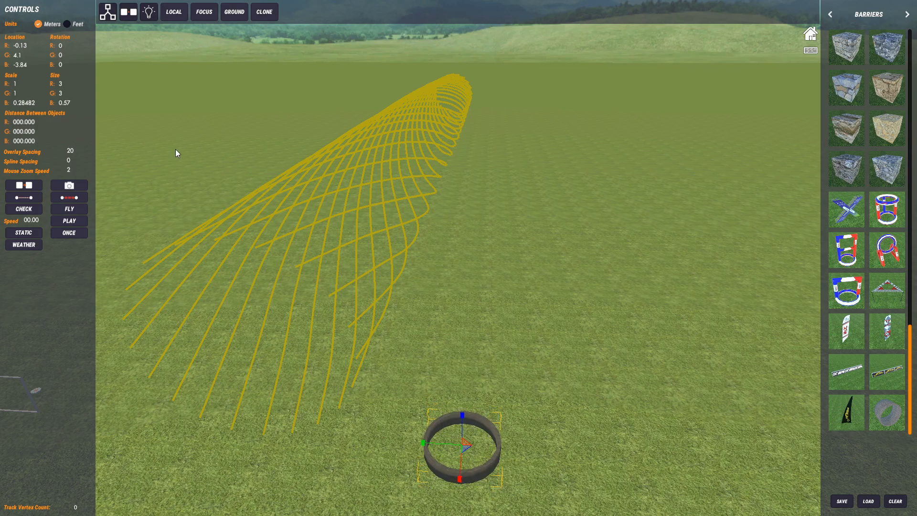
left_click(234, 11)
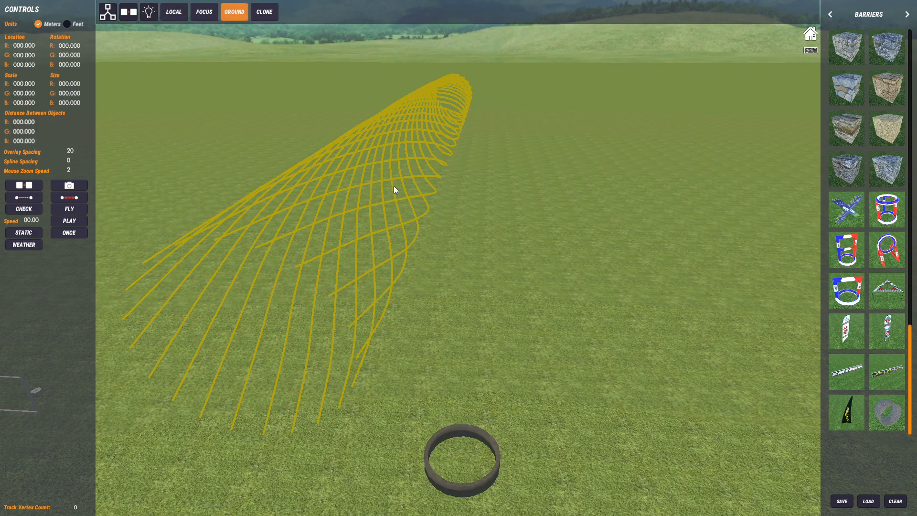
left_click(461, 442)
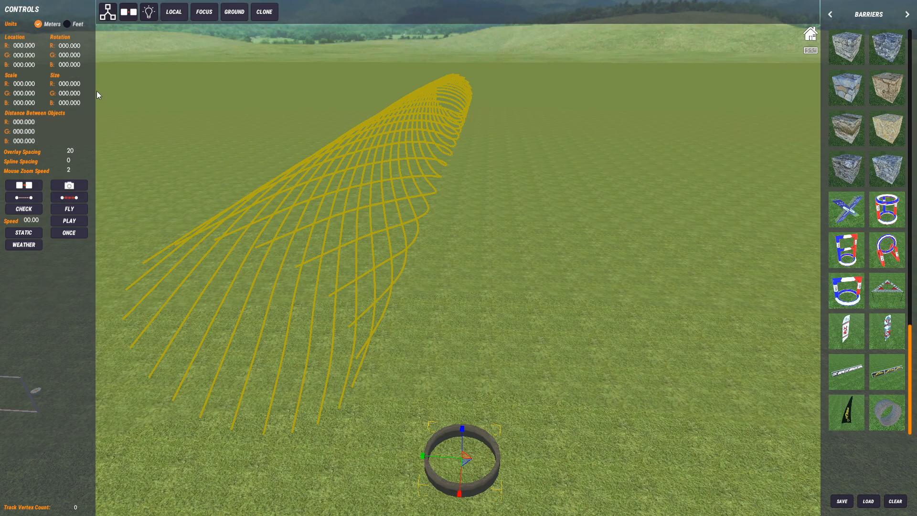
Step: Examine the existing spiral's splines and the start gates beside the launch pad
left_click(327, 332)
left_click(468, 439)
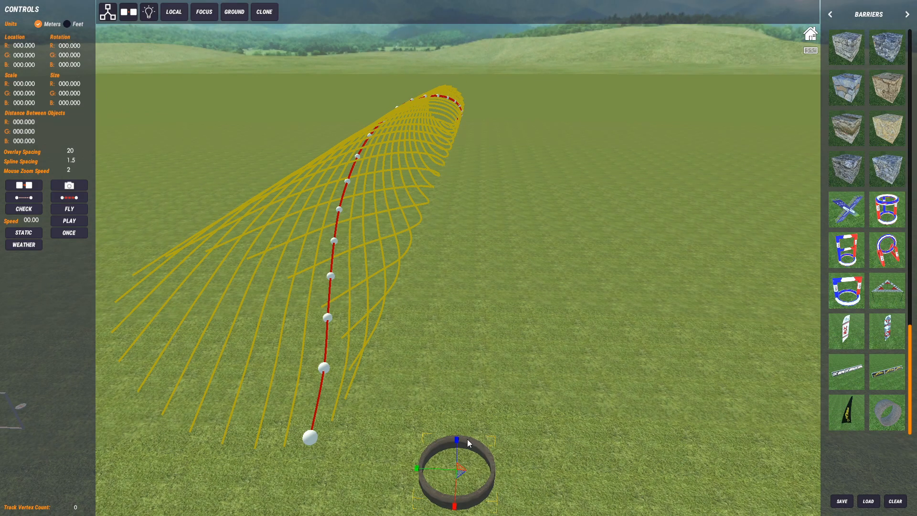
left_click(393, 309)
right_click_drag(394, 309, 321, 326)
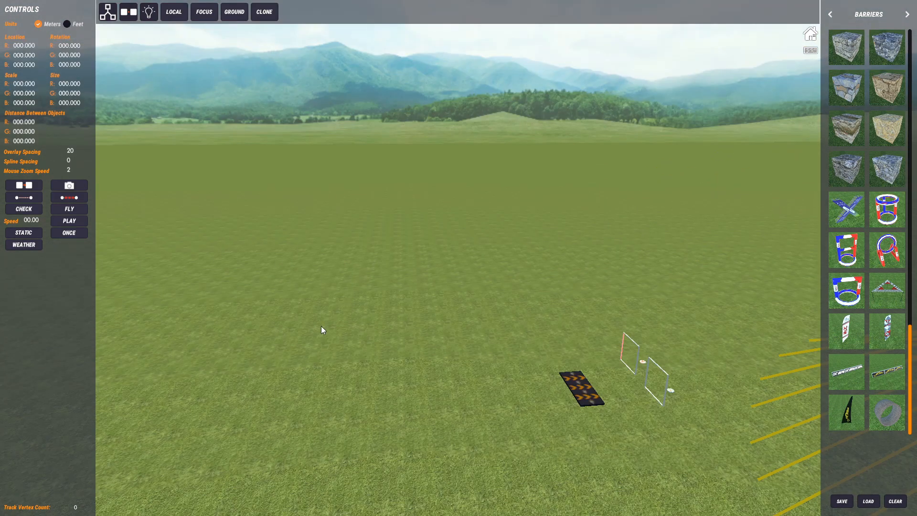
left_click(571, 383)
right_click_drag(502, 377, 621, 408)
left_click(356, 321)
right_click_drag(294, 235, 271, 225)
Step: Set the flattened concrete tube's R and G size to 10 m
left_click(69, 83)
type("10")
key("Tab")
type("10")
key("Return")
Step: Move the concrete ring away from the existing spiral to about R -1.79, G 4.82, B -7.17
key("w")
left_click(394, 331)
left_click(417, 257)
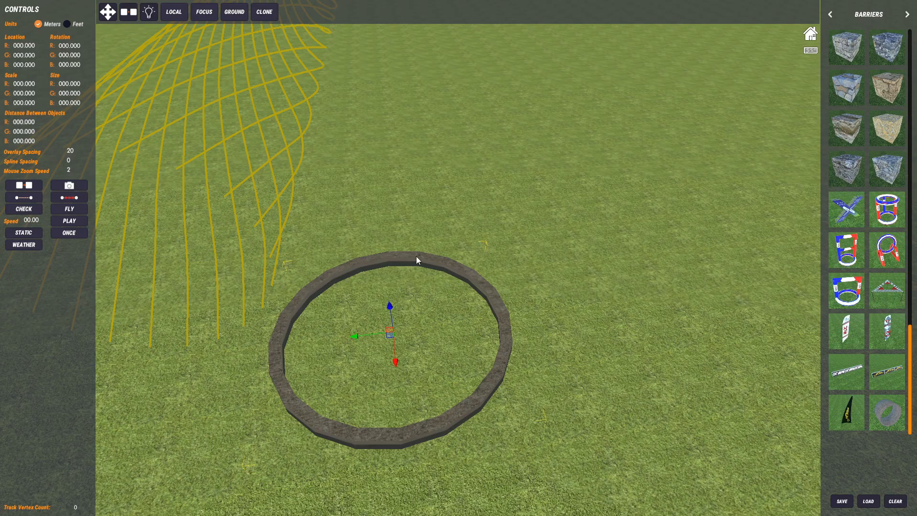
left_click_drag(390, 334, 478, 360)
scroll(479, 354, "up", 3)
right_click_drag(480, 354, 485, 308)
scroll(485, 309, "down", 1)
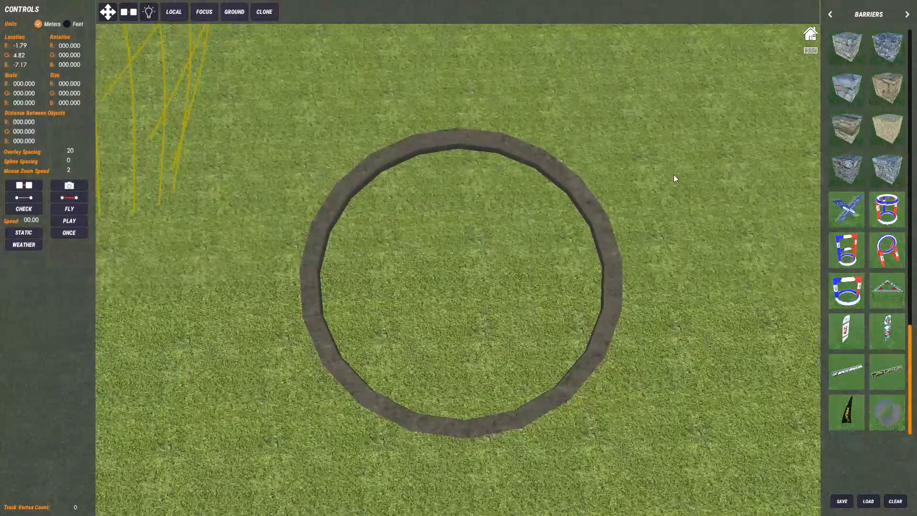
Step: Trace a circular spline of evenly spaced control points along the inner edge of the concrete ring
left_click(830, 14)
left_click(830, 15)
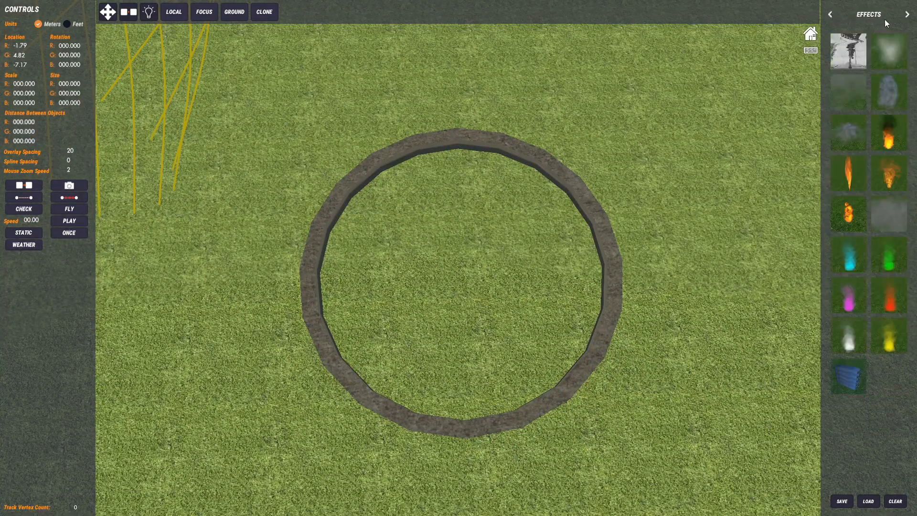
left_click(908, 15)
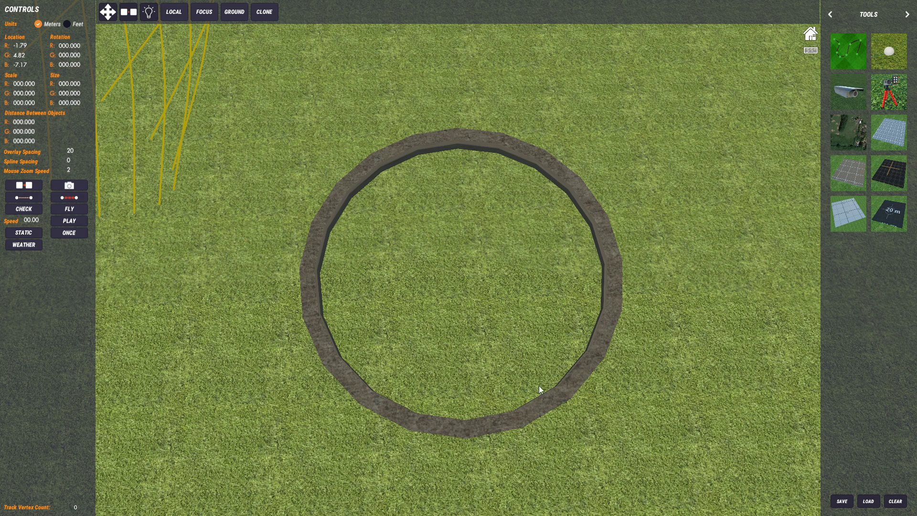
mouse_move(457, 159)
left_mouse_down()
mouse_move(506, 162)
mouse_move(571, 206)
mouse_move(597, 282)
mouse_move(581, 357)
mouse_move(456, 412)
mouse_move(415, 407)
mouse_move(349, 356)
mouse_move(326, 271)
mouse_move(334, 231)
mouse_move(378, 179)
mouse_move(460, 156)
left_mouse_up()
left_click(460, 157)
scroll(460, 157, "down", 2)
left_click(315, 175)
Step: Match the circular spline's height to the concrete ring by setting its G location to 4.82
left_click_drag(296, 157, 630, 448)
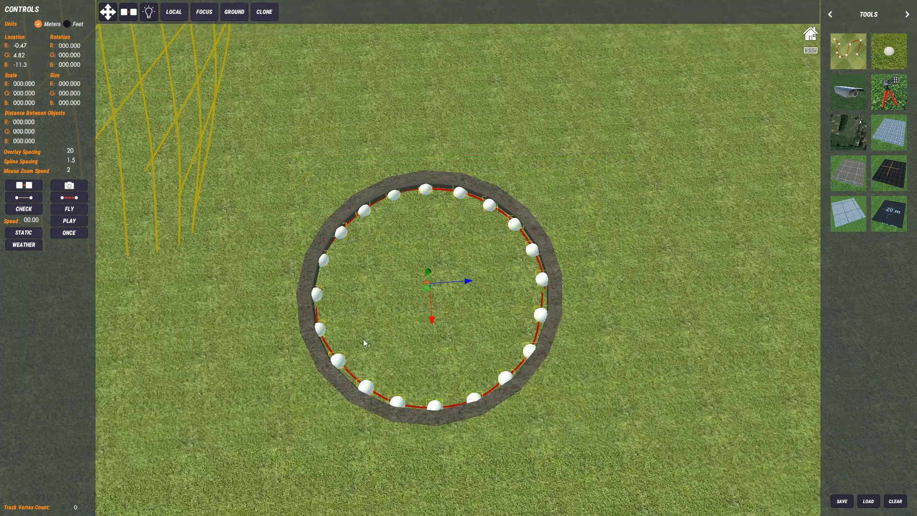
left_click(430, 278)
left_click(297, 205)
right_click_drag(286, 263, 306, 262)
left_click(514, 217)
type("4.82")
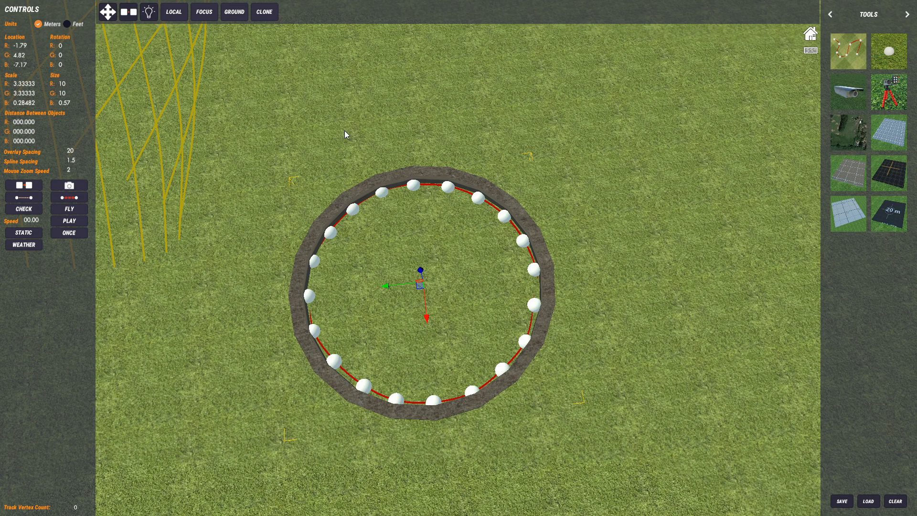
left_click(376, 141)
Step: Select the concrete ring and its circular spline together as one group
scroll(376, 142, "up", 2)
middle_click_drag(377, 153, 318, 191)
right_click_drag(318, 191, 305, 155)
scroll(291, 165, "down", 5)
scroll(291, 165, "down", 1)
left_click(549, 330)
left_click(574, 357)
middle_click_drag(560, 224, 563, 233)
left_click(557, 232)
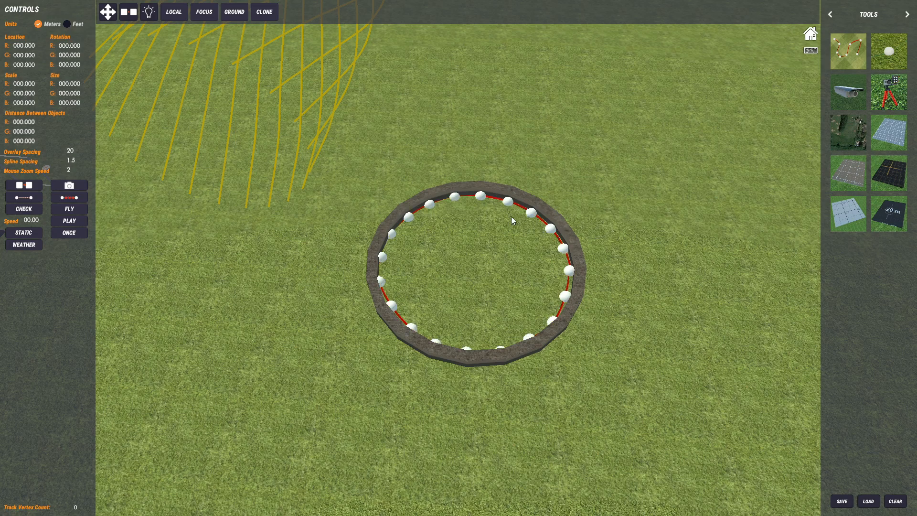
left_click_drag(357, 179, 592, 366)
key("ctrl+g")
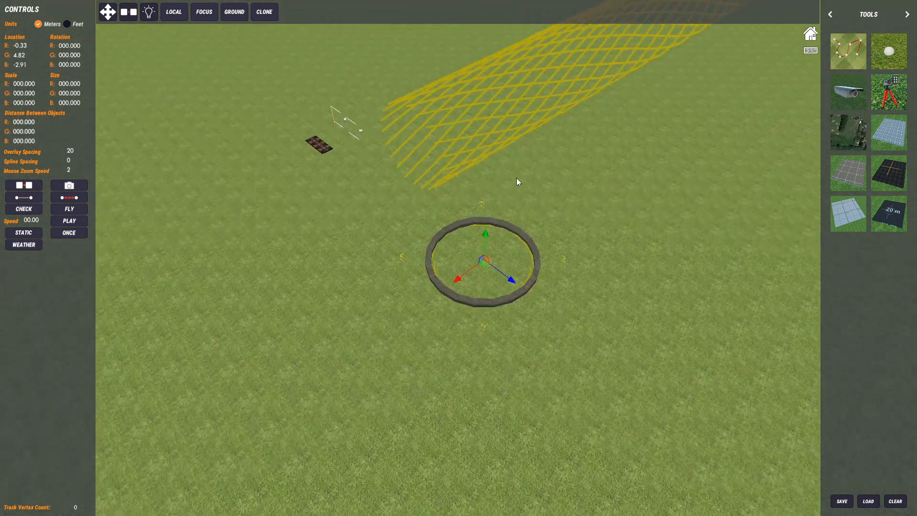
Step: Rotate the ring and spline upright and move them to about R -1.58, G -3.29, B -9.38
key("e")
left_click_drag(469, 254, 409, 294)
key("w")
left_click_drag(482, 280, 485, 222)
left_click_drag(516, 217, 584, 268)
middle_click_drag(558, 310, 529, 306)
scroll(519, 299, "up", 5)
right_click_drag(529, 307, 622, 253)
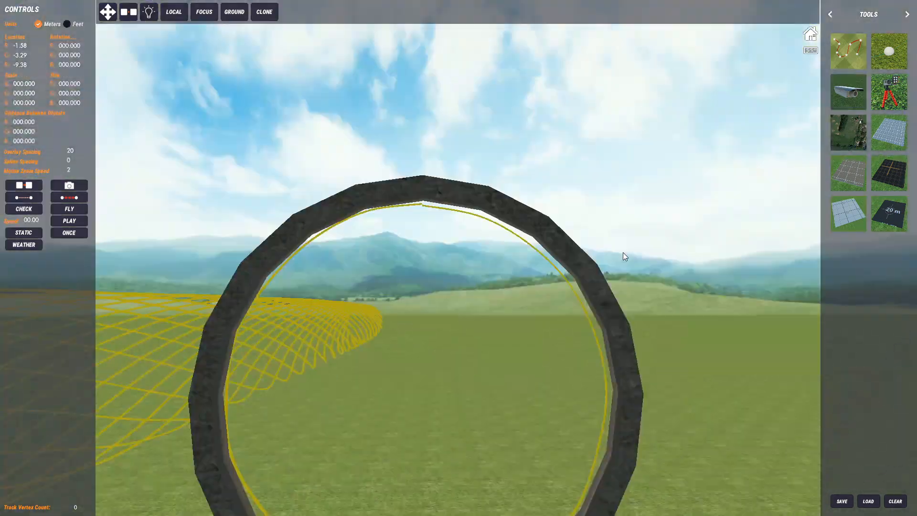
scroll(552, 231, "down", 2)
left_click(546, 186)
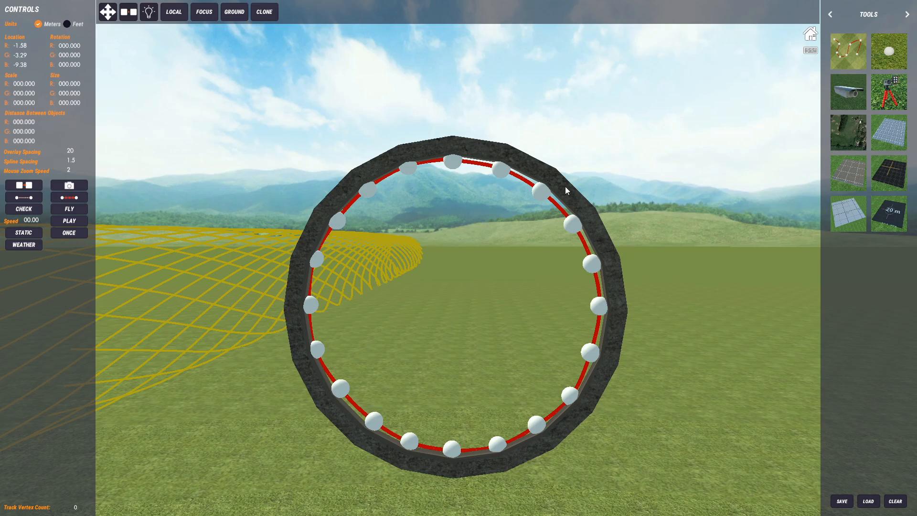
Step: Starting after the topmost control point, offset the R locations of the next five spline points in increments of 3
left_click(453, 161)
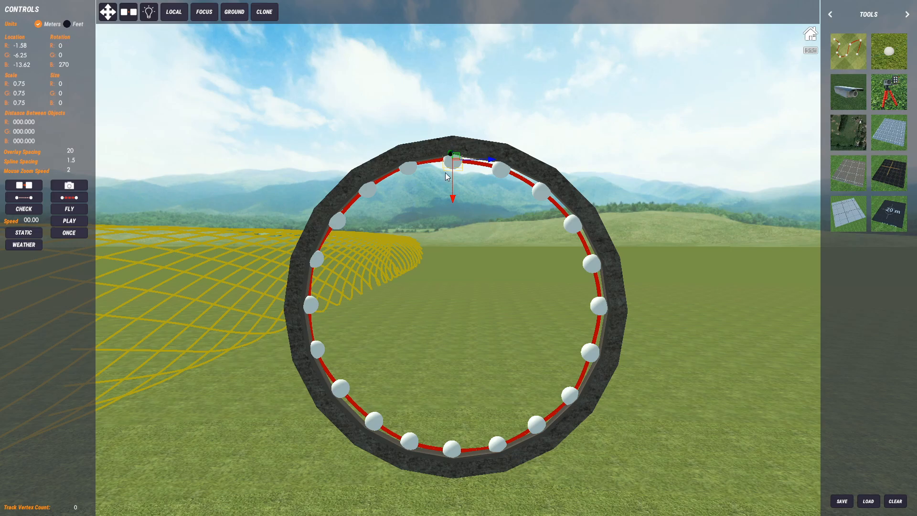
key("d")
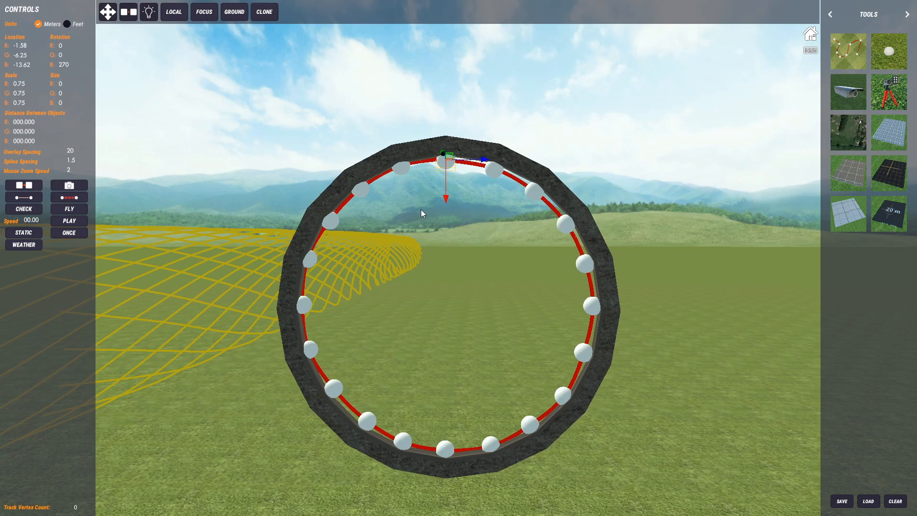
key("d")
key("w")
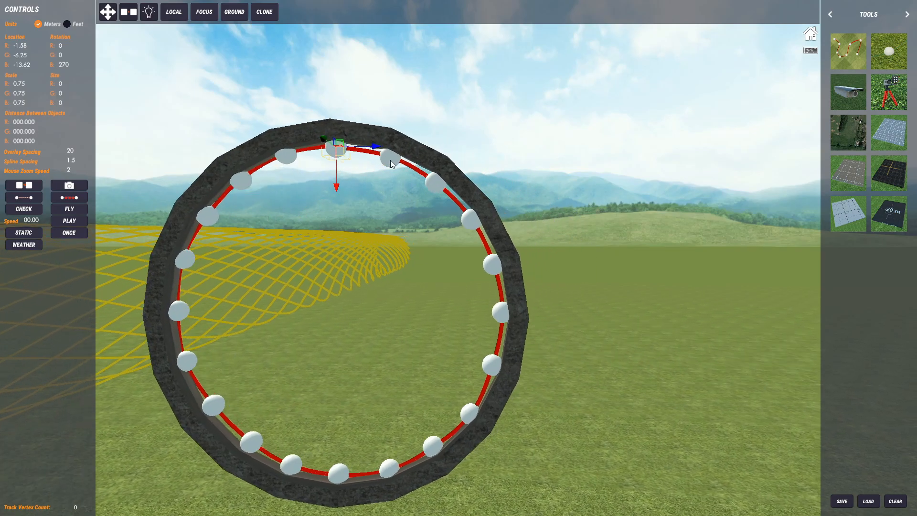
mouse_move(209, 116)
left_mouse_down()
mouse_move(223, 121)
mouse_move(207, 116)
left_mouse_up()
key("a")
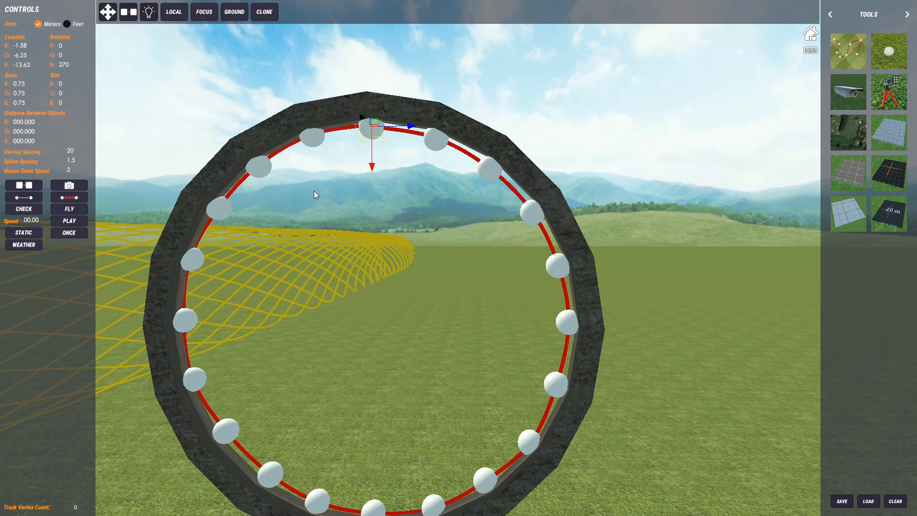
left_click(389, 147)
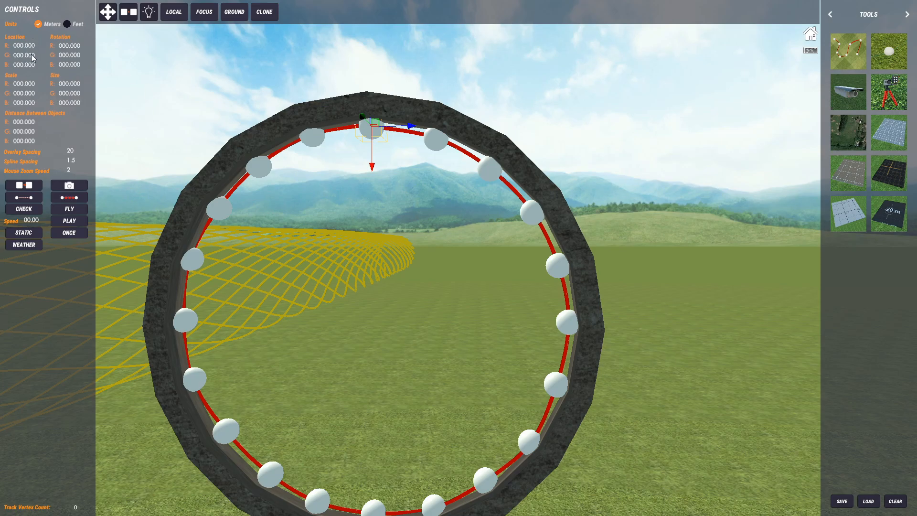
left_click(436, 138)
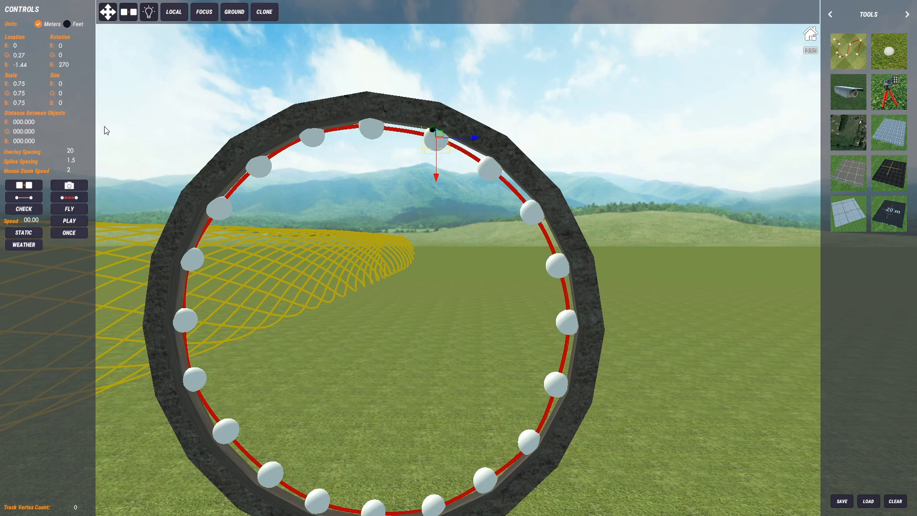
left_click(19, 47)
type("2.5")
left_click(490, 169)
left_click(14, 47)
left_click(532, 212)
left_click(19, 47)
type("7")
left_click(558, 265)
left_click(567, 322)
Step: Continue around the lower part of the spline, raising each point's R location by 3, with the final three at 27, 30 and 33
left_click(556, 384)
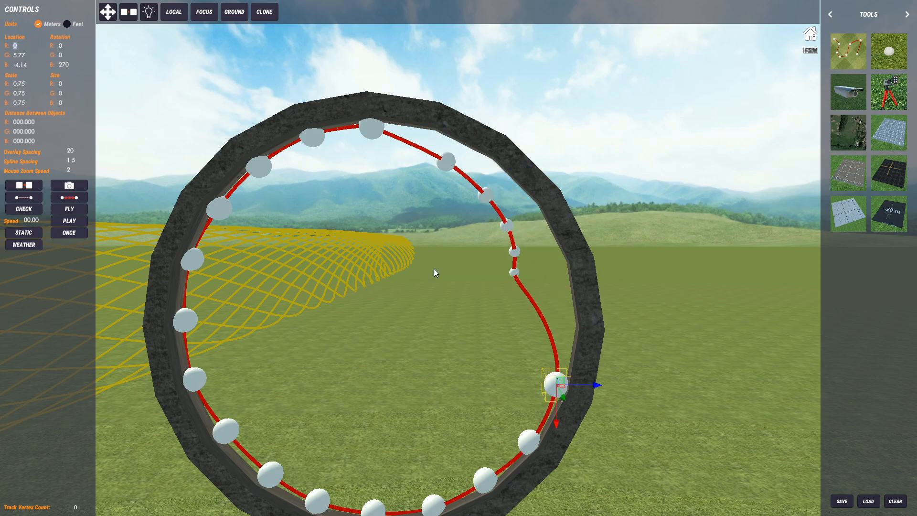
left_click(529, 441)
left_click(485, 480)
left_click(434, 506)
left_click(19, 45)
type("27")
left_click(375, 507)
left_click(16, 47)
type("30")
left_click(317, 501)
left_click(17, 47)
type("33")
Step: Offset the remaining control points back up the circle in increments of 3, ending with an R location of 57
left_click(270, 474)
left_click(226, 432)
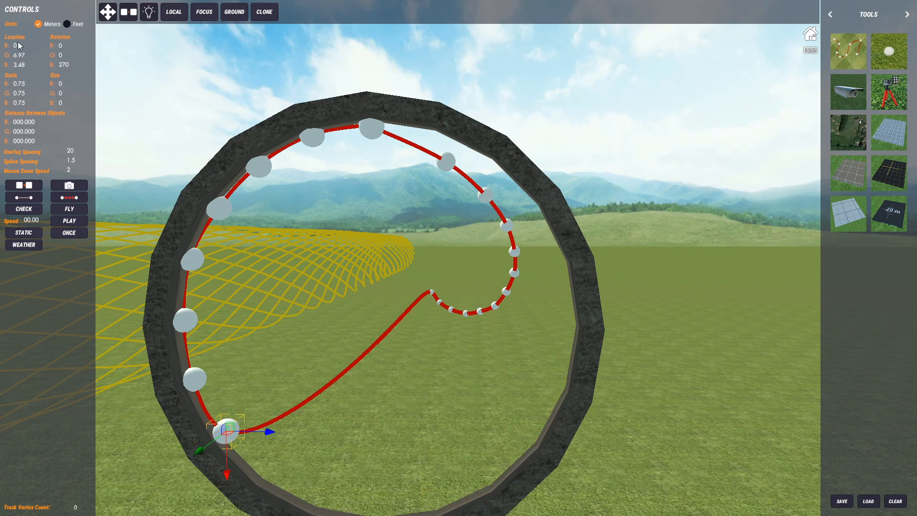
left_click(194, 379)
type("42")
left_click(185, 320)
left_click(192, 259)
left_click(219, 208)
type("51")
left_click(313, 137)
type("57")
left_click(30, 66)
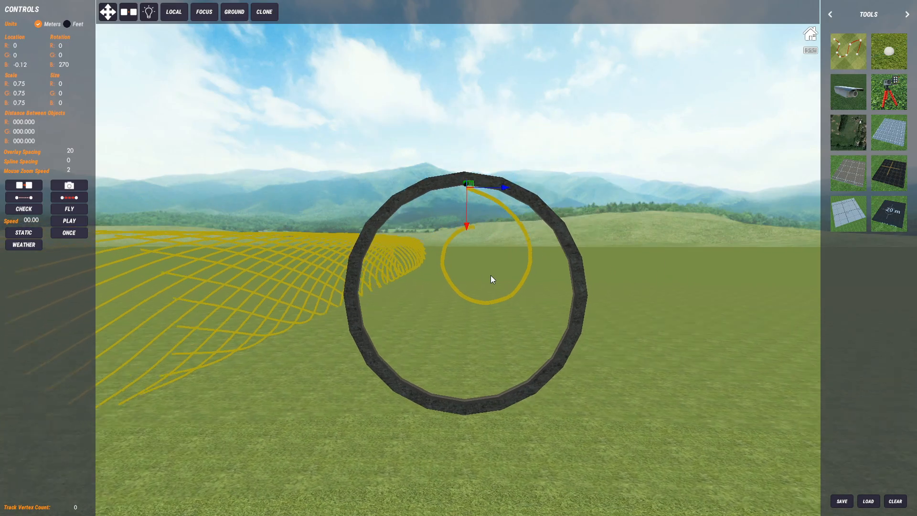
Step: Examine the stretched spline's helix shape from the side
right_click_drag(491, 275, 531, 265)
scroll(534, 269, "up", 5)
scroll(531, 265, "down", 5)
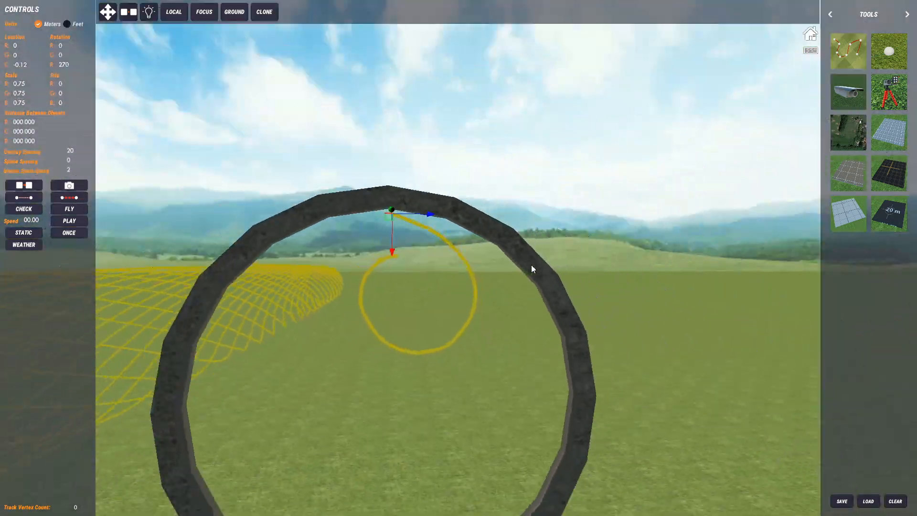
scroll(440, 239, "down", 2)
right_click_drag(440, 239, 419, 288)
scroll(441, 316, "up", 3)
scroll(436, 157, "up", 2)
scroll(405, 297, "down", 2)
scroll(418, 288, "down", 3)
left_click(496, 316)
scroll(496, 316, "up", 3)
right_click_drag(496, 316, 448, 294)
key("s")
key("d")
left_click(380, 284)
key("d")
key("w")
key("s")
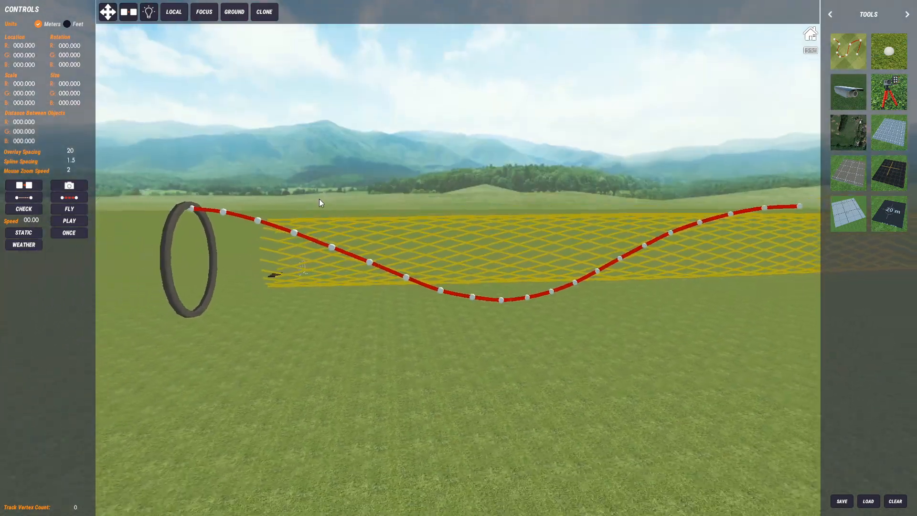
Step: Check how the helix lines up with the concrete ring when viewed from the front
key("a")
key("w")
right_click_drag(400, 259, 437, 256)
key("a")
key("w")
right_click_drag(483, 348, 549, 352)
key("s")
key("w")
key("s")
left_click(452, 192)
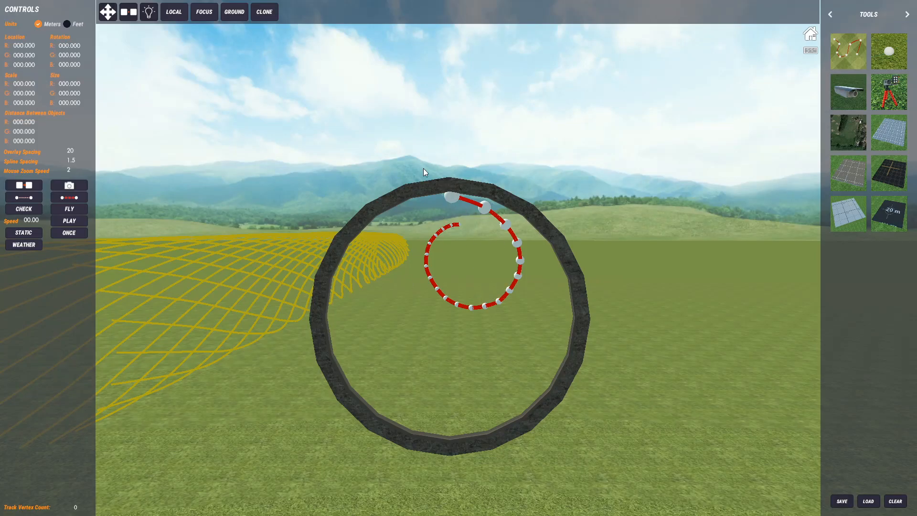
key("a")
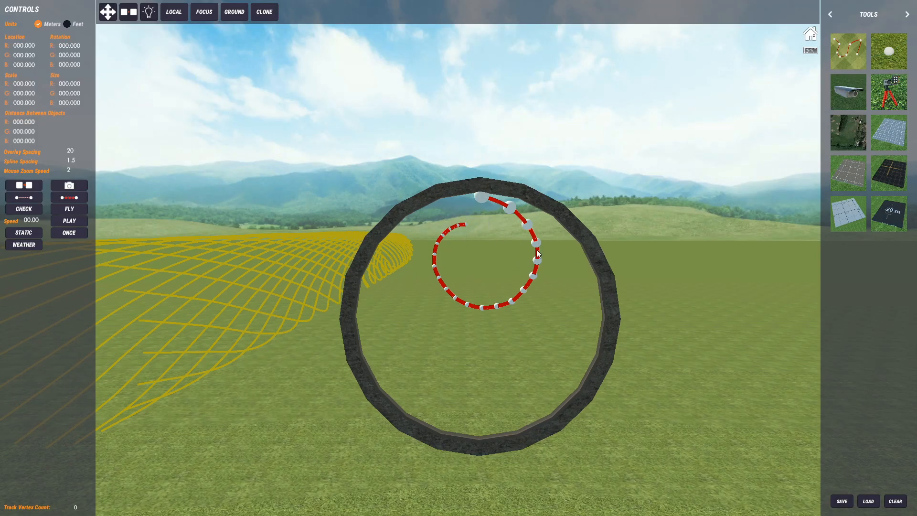
key("d")
key("a")
Step: Switch to VeloTrackEditToolbox and open the Spiral-Tutorial track from the Production database
key("alt+Tab")
key("super")
left_click(246, 506)
left_click(308, 150)
scroll(455, 278, "down", 10)
scroll(455, 278, "down", 3)
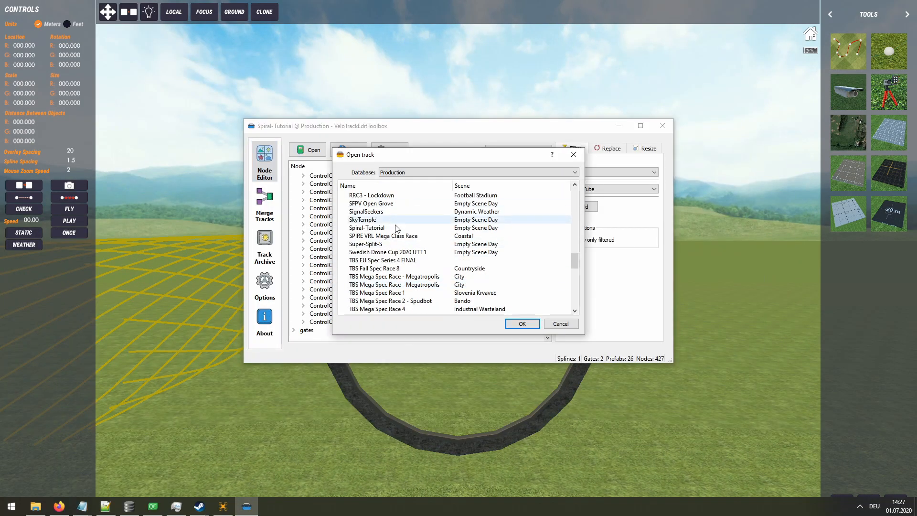
double_click(410, 203)
left_click(483, 258)
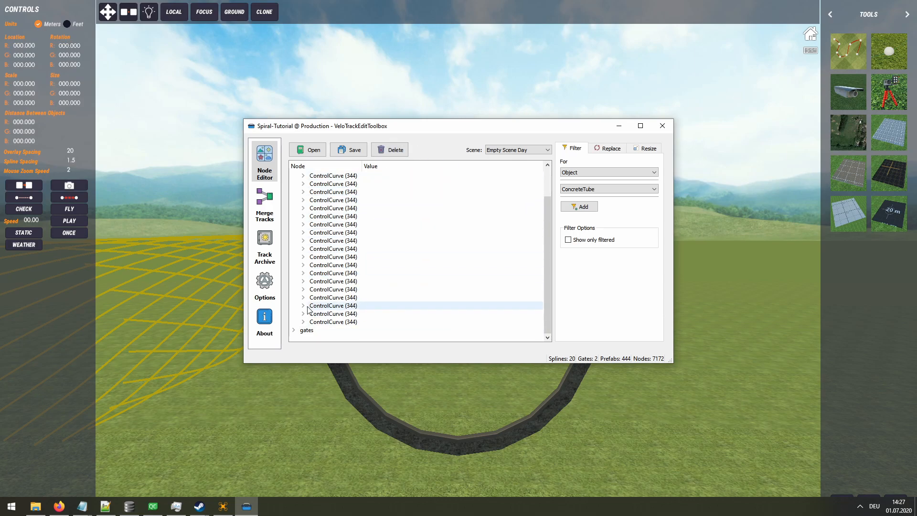
Step: Expand the last ControlCurve (344) node to view its properties, and return to the helix in the VelociDrone track editor
left_click(303, 322)
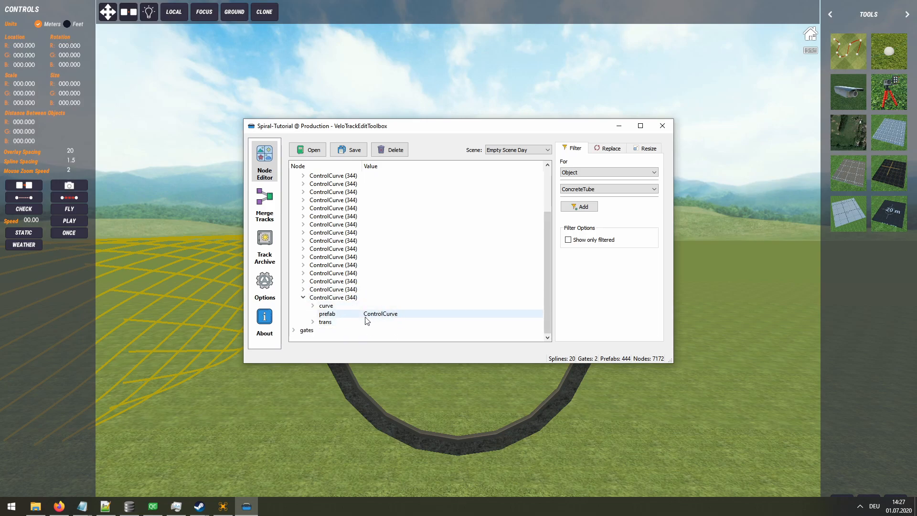
left_click(613, 381)
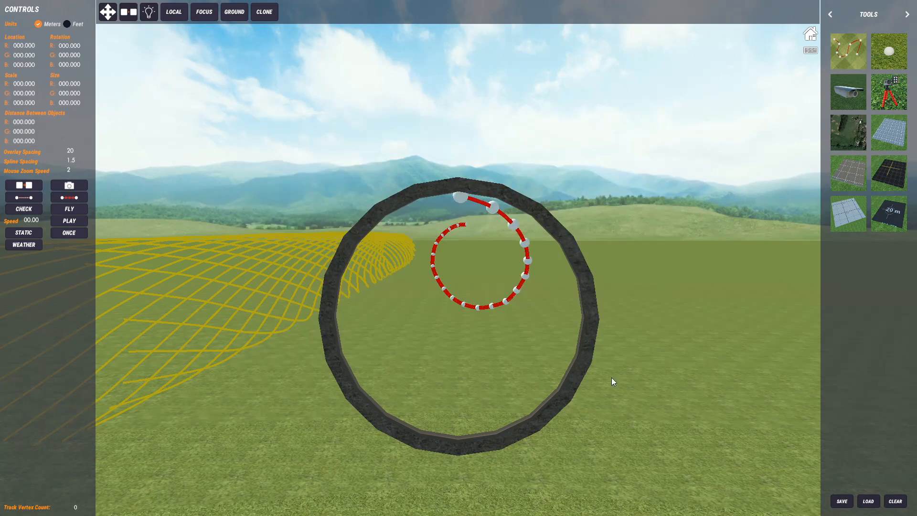
left_click(483, 200)
right_click_drag(487, 202, 483, 199)
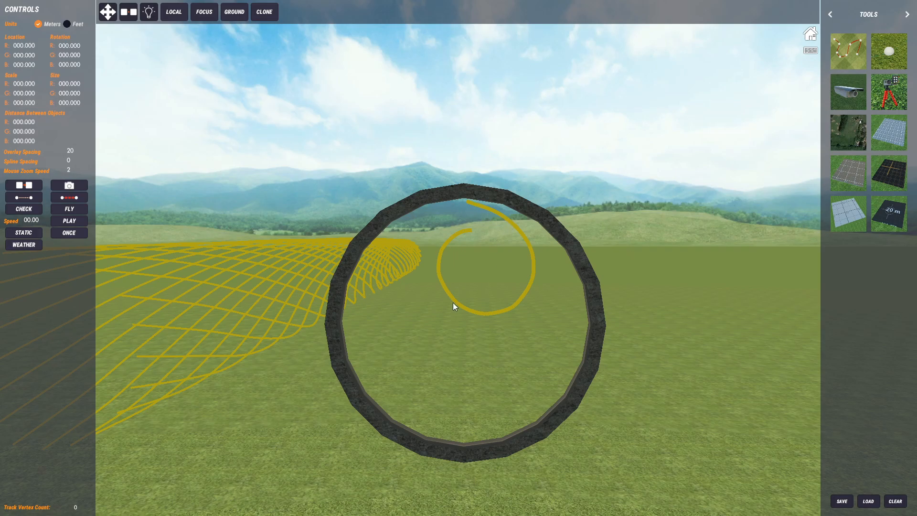
Step: Switch to VeloTrackEditToolbox, collapse the expanded ControlCurve (344) node and mass-duplicate the last ControlCurve (344) node in the list
key("super")
left_click(247, 506)
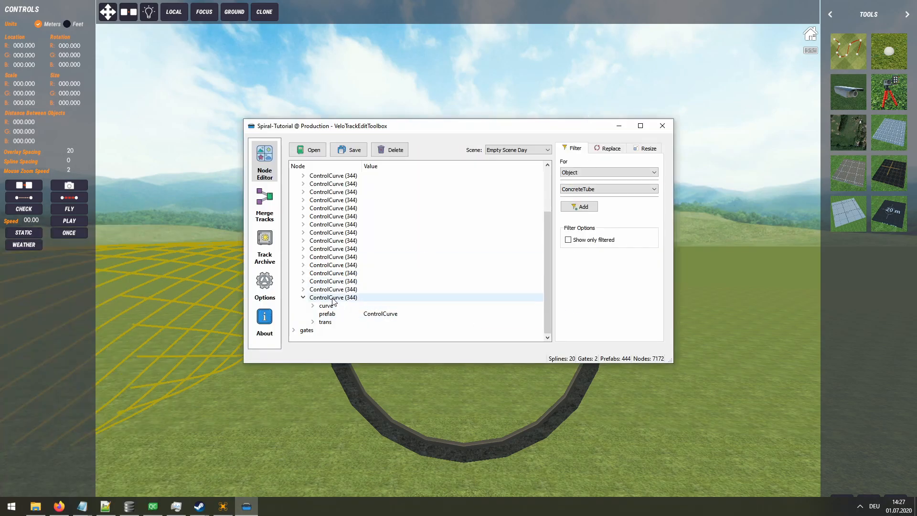
left_click(303, 298)
left_click(335, 323)
right_click(340, 324)
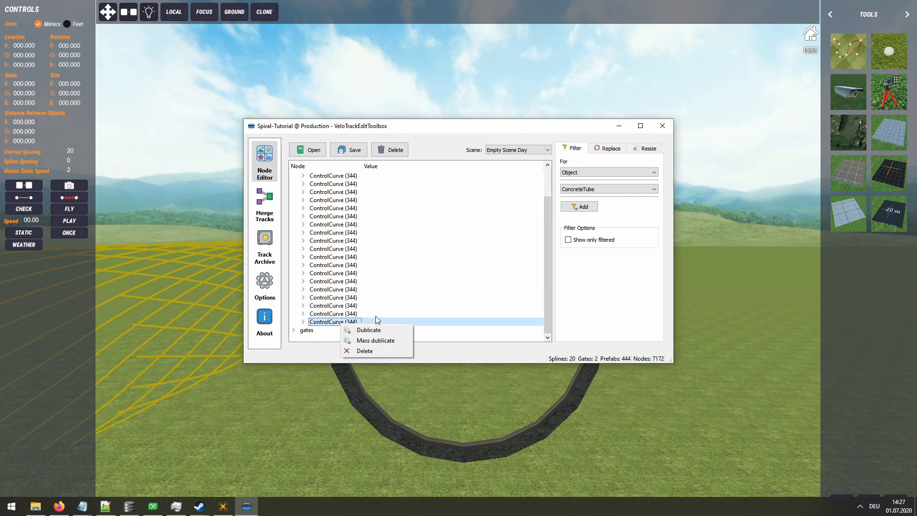
left_click(386, 342)
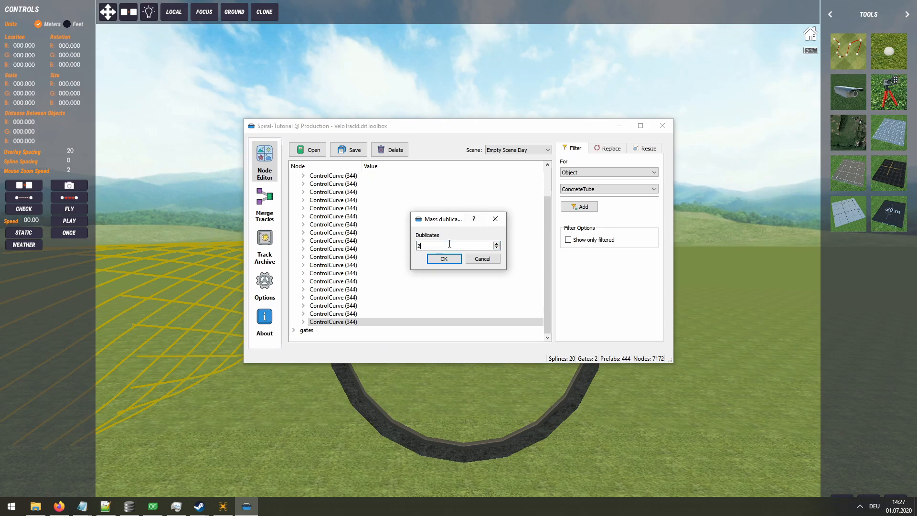
key("Return")
Step: Check the duplicated ControlCurve (344) nodes in the node list, collapse the expanded one and save the track
scroll(410, 300, "down", 8)
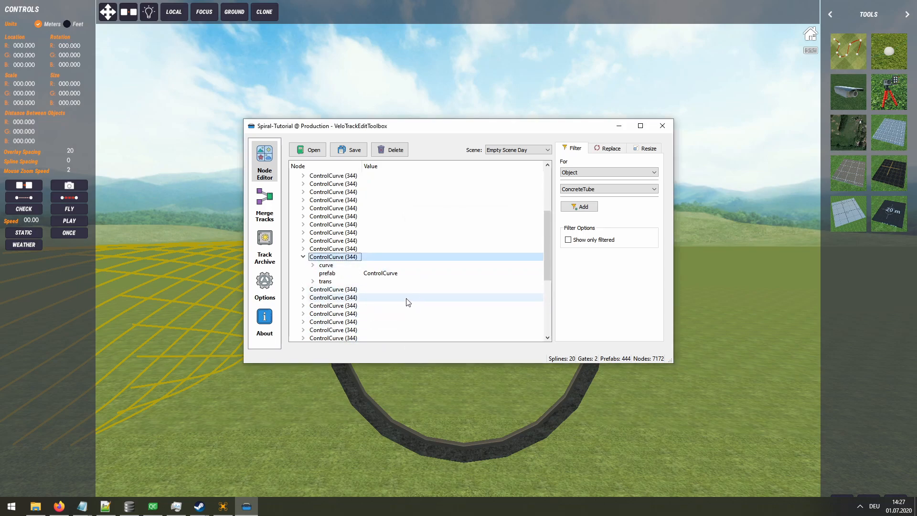
scroll(403, 310, "down", 1)
scroll(404, 311, "up", 6)
scroll(359, 301, "down", 5)
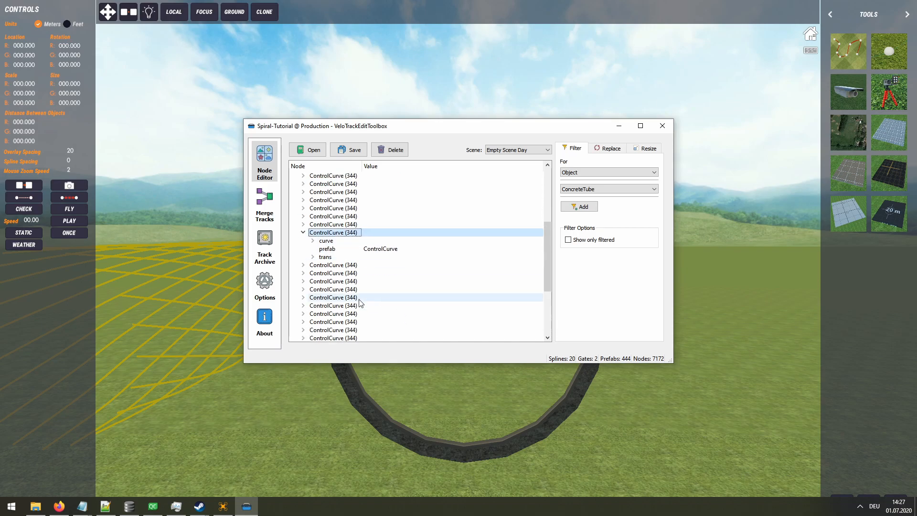
scroll(363, 177, "up", 1)
left_click(303, 185)
left_click(349, 150)
left_click(511, 258)
Step: Return to the VelociDrone track editor, browse the saved tracks and load the edited Spiral-Tutorial track
left_click(716, 406)
left_click(869, 501)
left_click(903, 472)
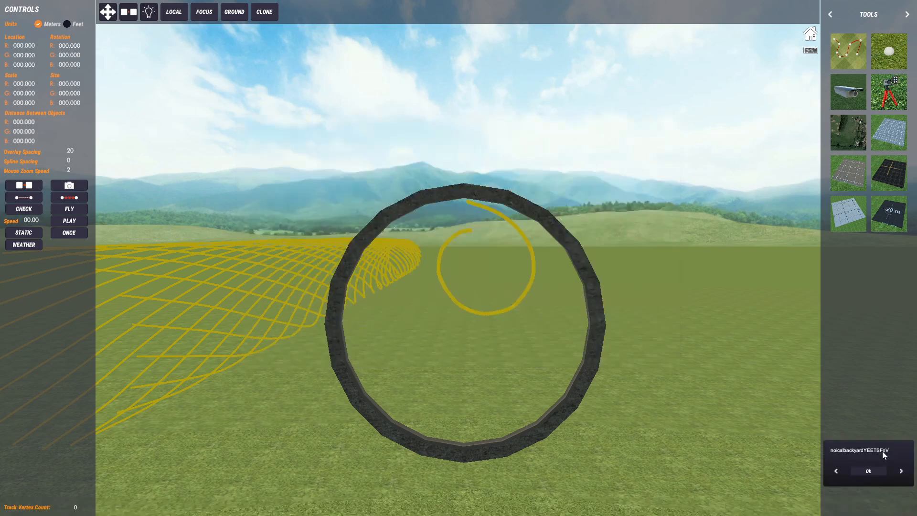
left_click(902, 473)
left_click(901, 473)
left_click(902, 473)
left_click(902, 473)
left_click(902, 473)
left_click(902, 473)
left_click(901, 473)
left_click(901, 473)
left_click(902, 472)
left_click(902, 473)
left_click(901, 473)
left_click(835, 471)
left_click(899, 473)
left_click(899, 473)
left_click(899, 473)
left_click(833, 469)
left_click(833, 470)
left_click(833, 470)
left_click(834, 470)
left_click(834, 470)
key("super")
left_click(243, 511)
left_click(868, 471)
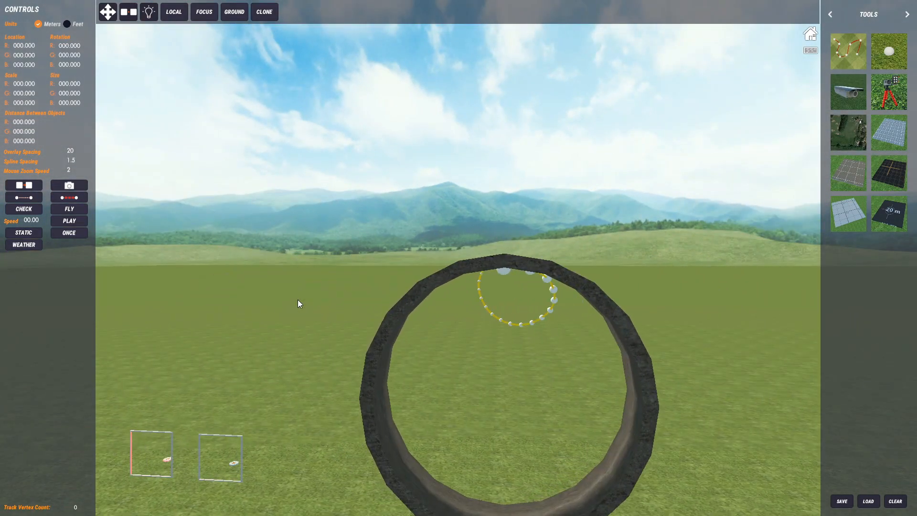
Step: Rotate the first duplicated splines about the helix axis so they fan out inside the concrete ring
right_click_drag(374, 322, 380, 320)
left_click(540, 348)
key("e")
middle_click_drag(456, 279, 461, 305)
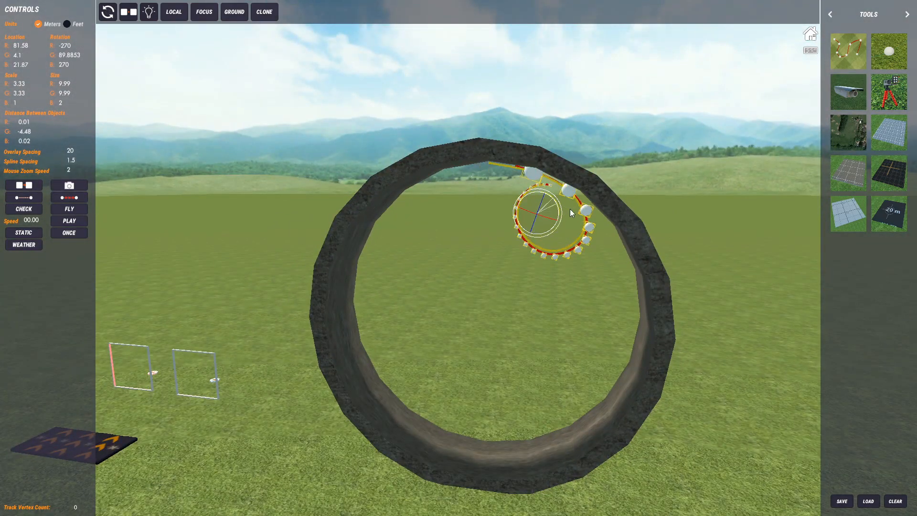
left_click(579, 251)
mouse_move(569, 209)
left_mouse_down()
mouse_move(567, 184)
mouse_move(596, 244)
mouse_move(620, 213)
mouse_move(596, 261)
mouse_move(658, 245)
mouse_move(624, 305)
mouse_move(494, 149)
mouse_move(645, 248)
mouse_move(610, 305)
mouse_move(676, 293)
mouse_move(603, 308)
mouse_move(645, 325)
mouse_move(674, 282)
mouse_move(594, 399)
mouse_move(553, 434)
mouse_move(590, 415)
mouse_move(680, 268)
mouse_move(483, 327)
mouse_move(752, 311)
mouse_move(604, 266)
mouse_move(576, 206)
mouse_move(695, 362)
mouse_move(640, 308)
mouse_move(587, 213)
mouse_move(528, 167)
mouse_move(731, 370)
mouse_move(524, 168)
mouse_move(761, 365)
mouse_move(628, 299)
mouse_move(758, 381)
mouse_move(493, 156)
mouse_move(580, 208)
mouse_move(765, 382)
mouse_move(602, 221)
mouse_move(789, 437)
left_mouse_up()
key("ctrl+d")
left_click(264, 12)
left_click(264, 12)
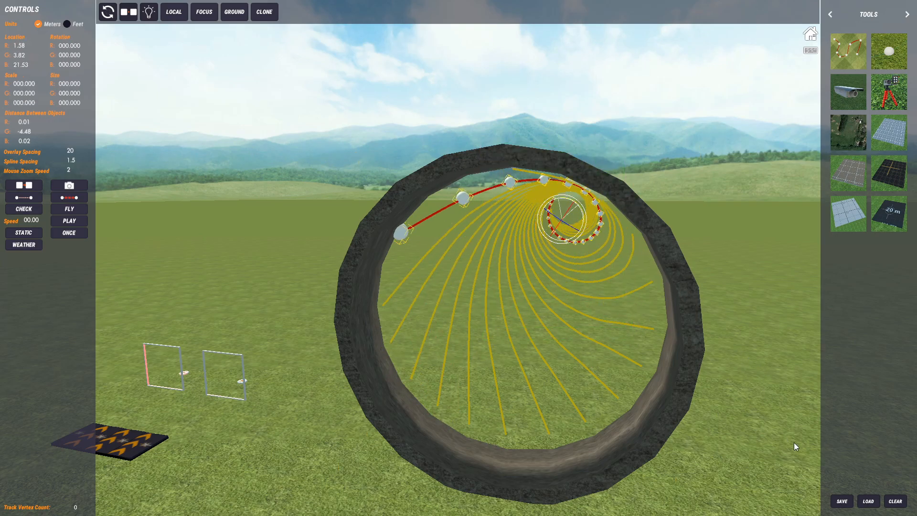
Step: Rotate the remaining stacked splines about the helix axis to complete the full circle of the spiral tunnel
left_click_drag(499, 161, 788, 440)
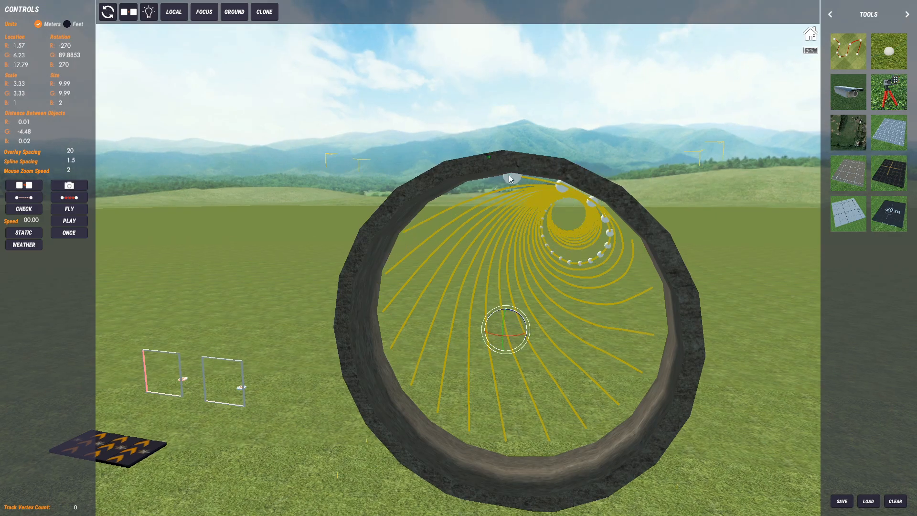
left_click_drag(577, 210, 824, 442)
left_click_drag(587, 215, 848, 449)
scroll(659, 374, "up", 5)
right_click_drag(657, 376, 653, 372)
scroll(653, 372, "down", 5)
left_click(635, 400)
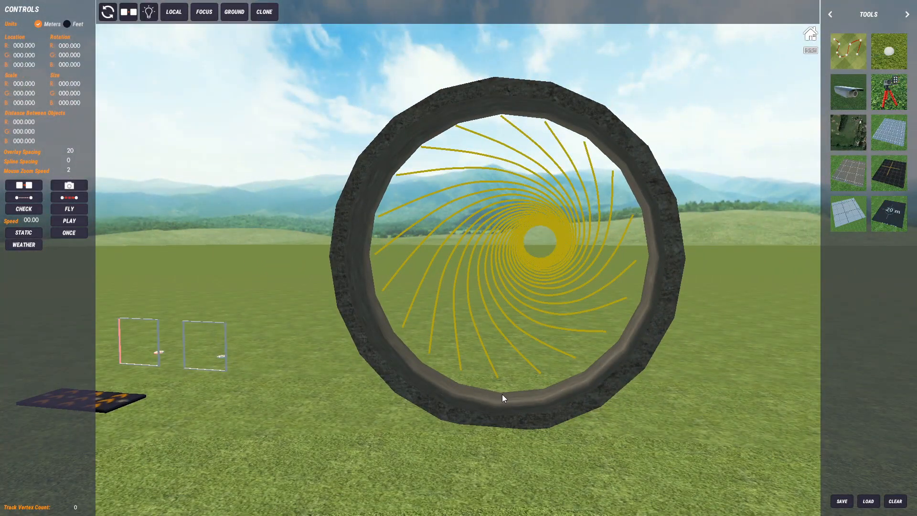
Step: Examine the spiral tunnel up close through the concrete ring, highlighting individual splines to check their course
scroll(503, 394, "up", 3)
left_click(485, 395)
scroll(486, 394, "up", 3)
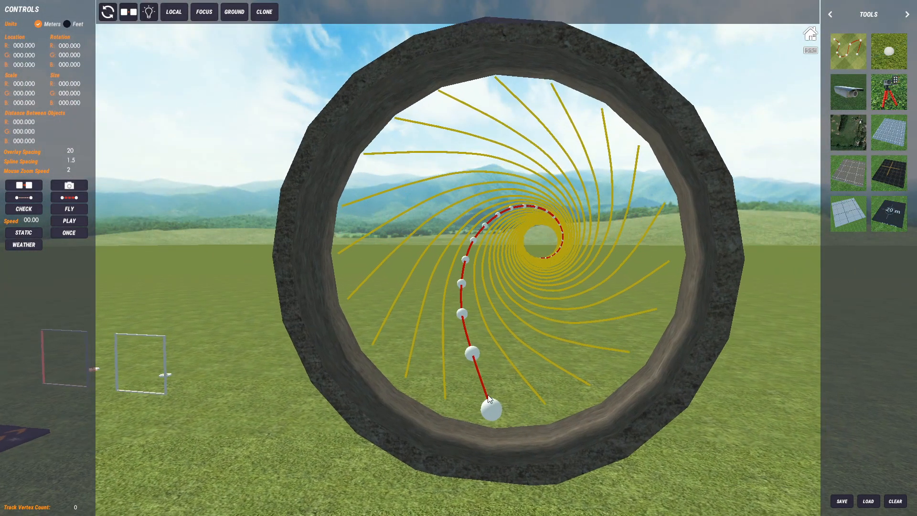
left_click(382, 239)
right_click_drag(382, 239, 362, 187)
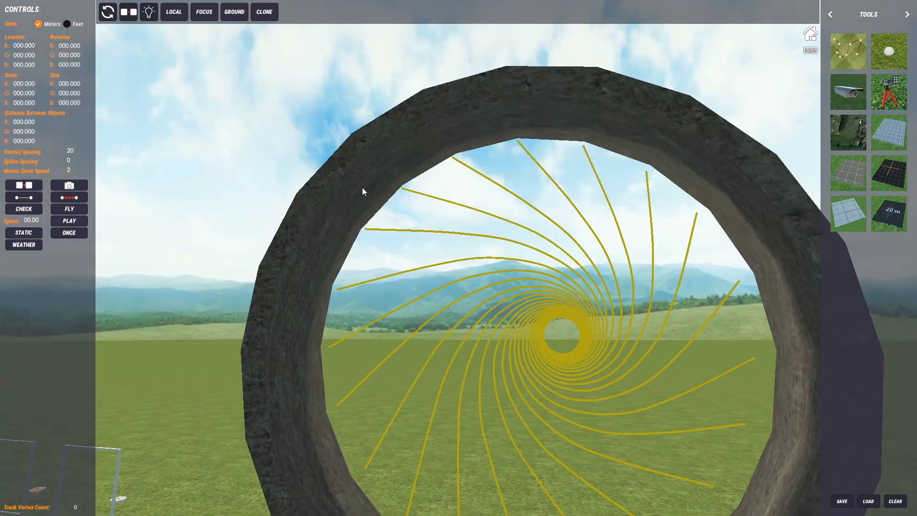
left_click(435, 192)
left_click(525, 197)
right_click_drag(525, 198, 507, 242)
left_click(501, 229)
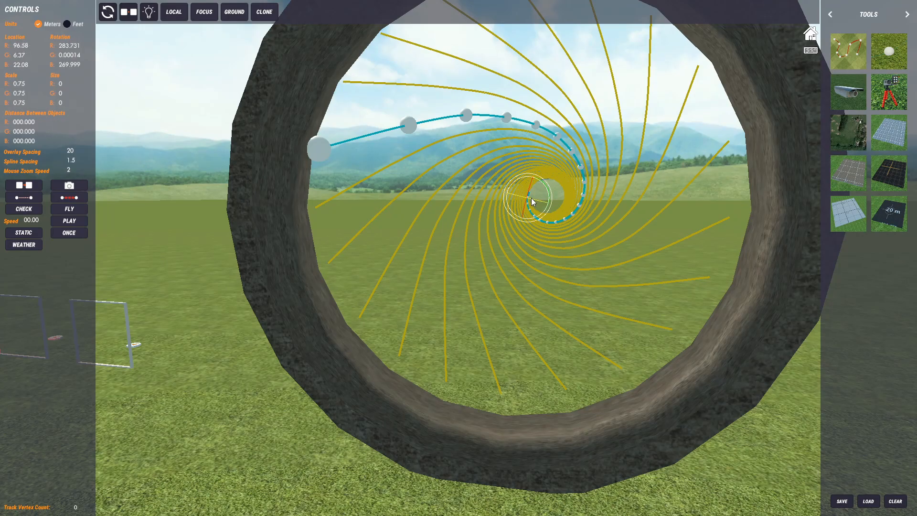
left_click(561, 195)
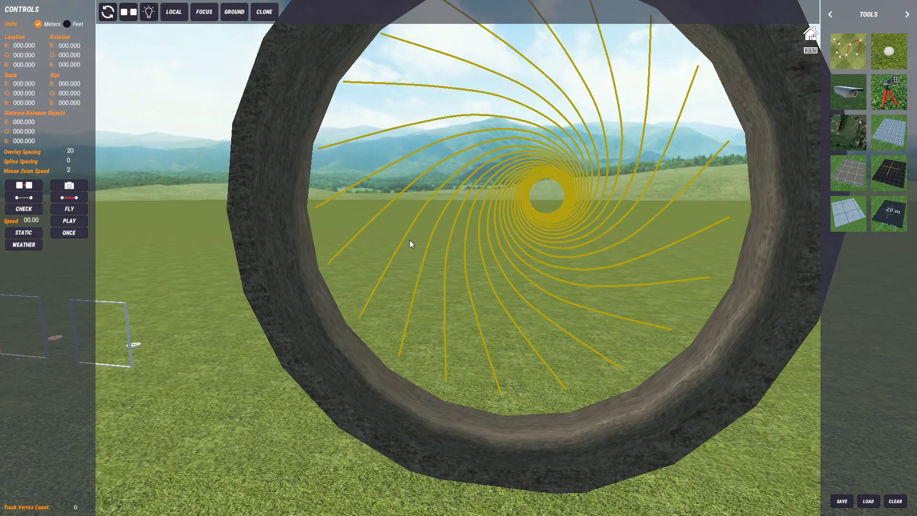